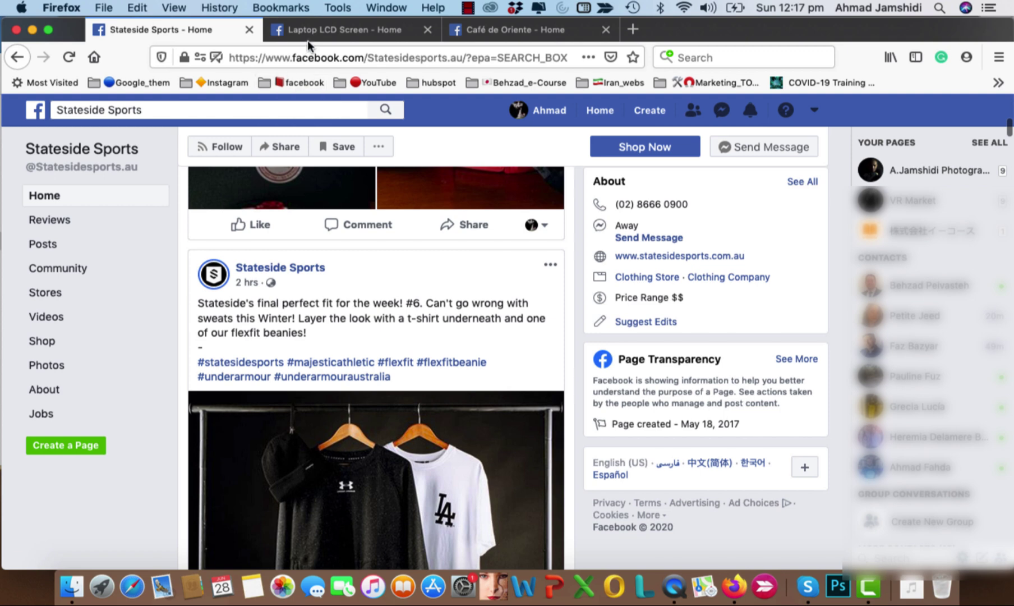
Step: View the Laptop LCD Screen Facebook page, including its cover, photos, business details and posts
click(311, 31)
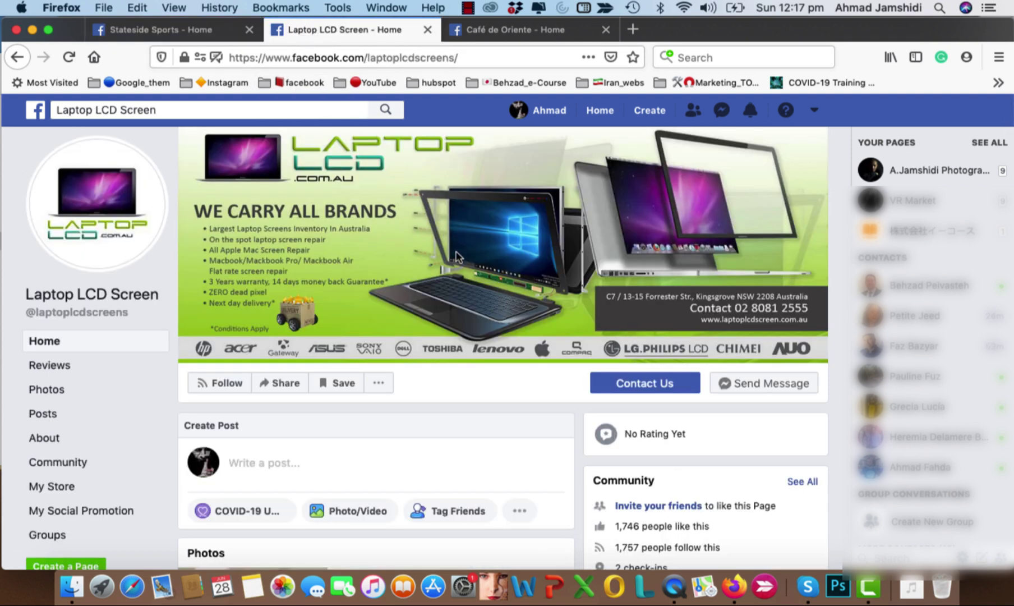
scroll(458, 256, down, 3)
scroll(459, 257, down, 6)
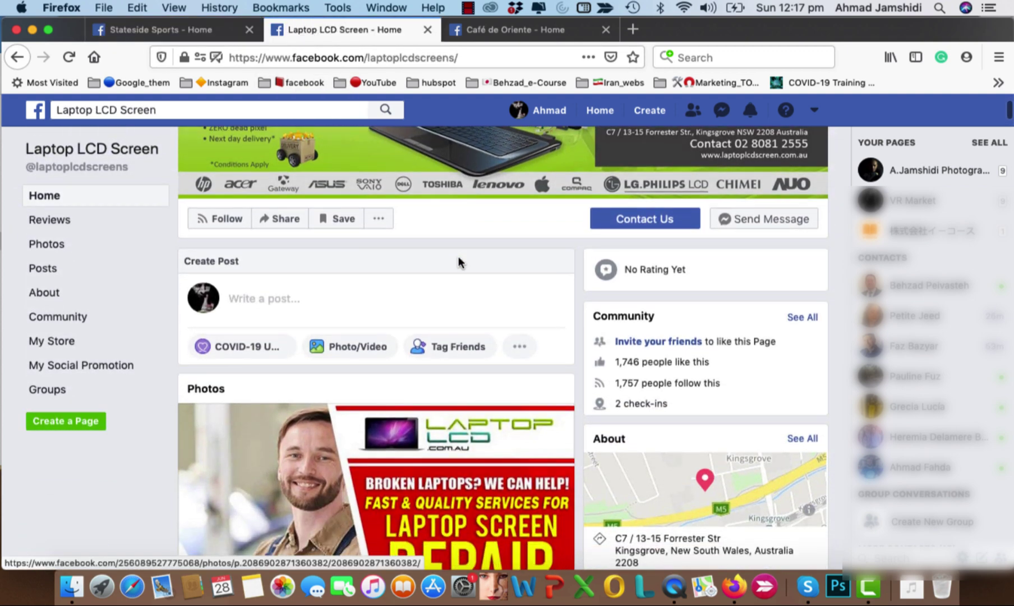
scroll(460, 263, down, 9)
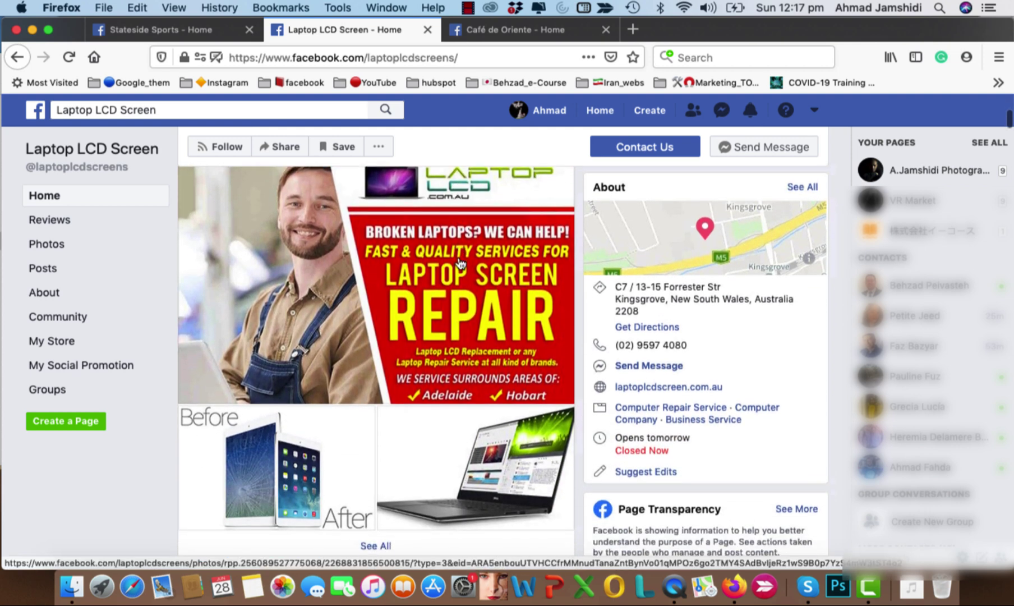
scroll(460, 263, down, 1)
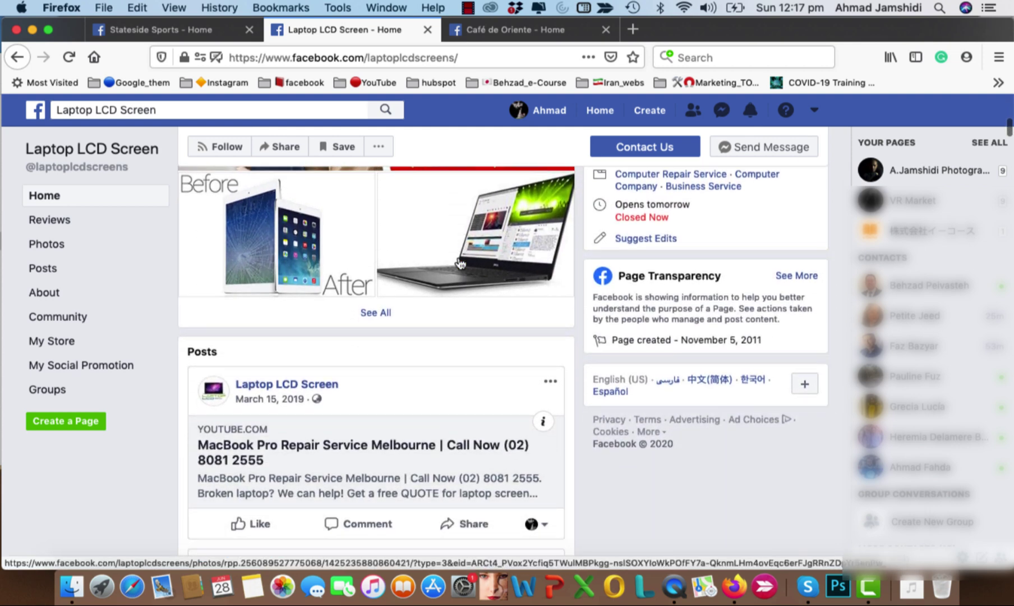
Step: View the Café de Oriente Facebook page, including its cover, rating, about section and posts
click(516, 30)
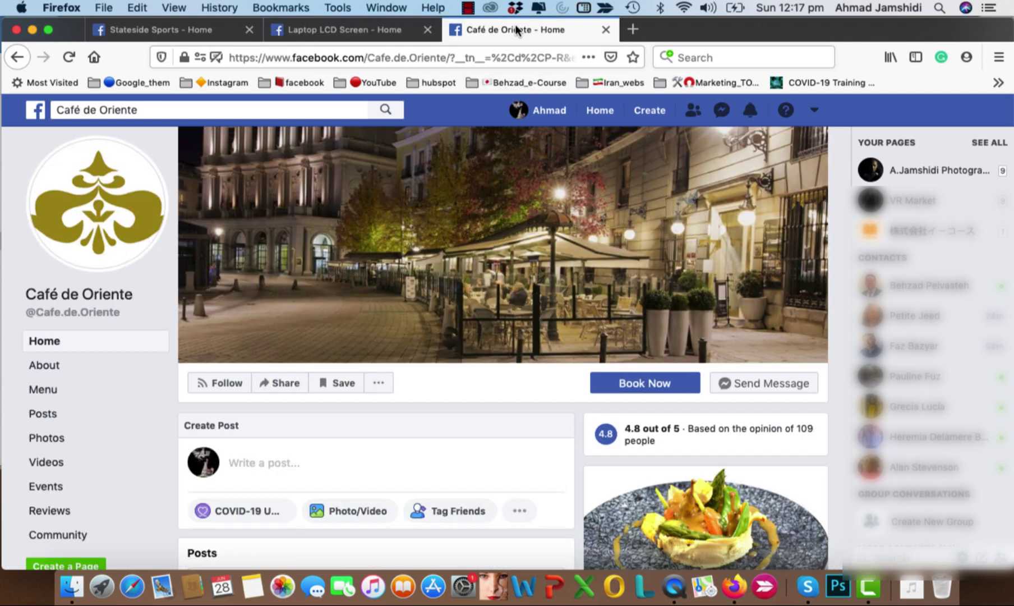
scroll(543, 313, down, 5)
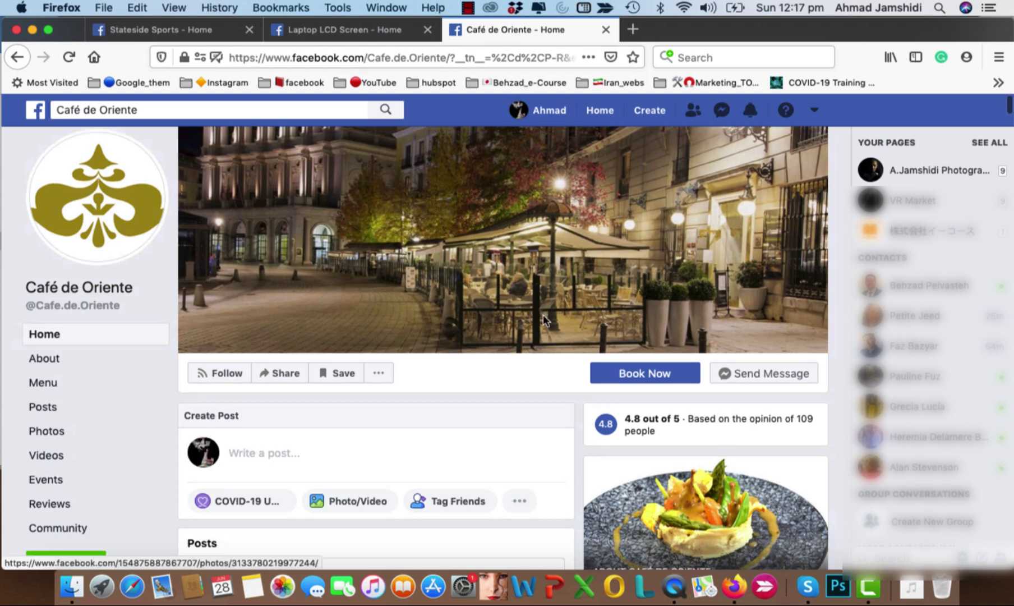
scroll(543, 313, down, 6)
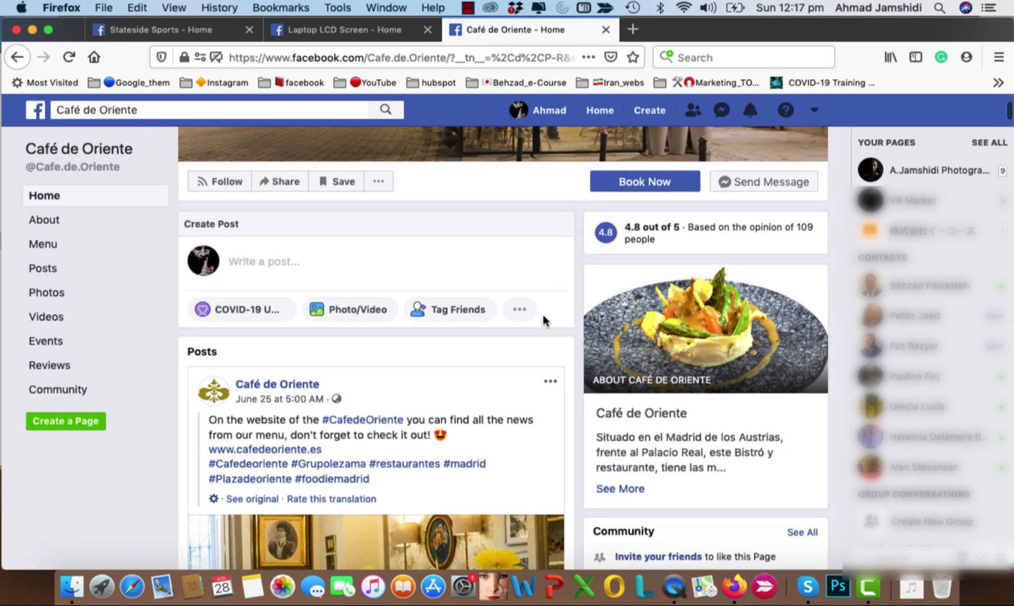
scroll(543, 313, down, 6)
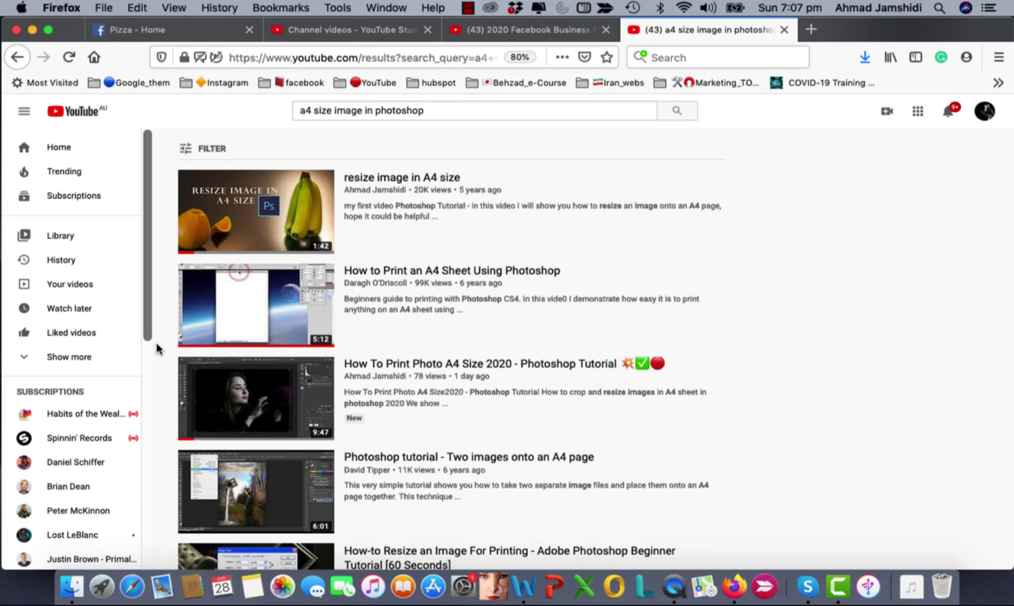
Step: Open the YouTube video "How To Print Photo A4 Size 2020 - Photoshop Tutorial" and view its description
click(235, 394)
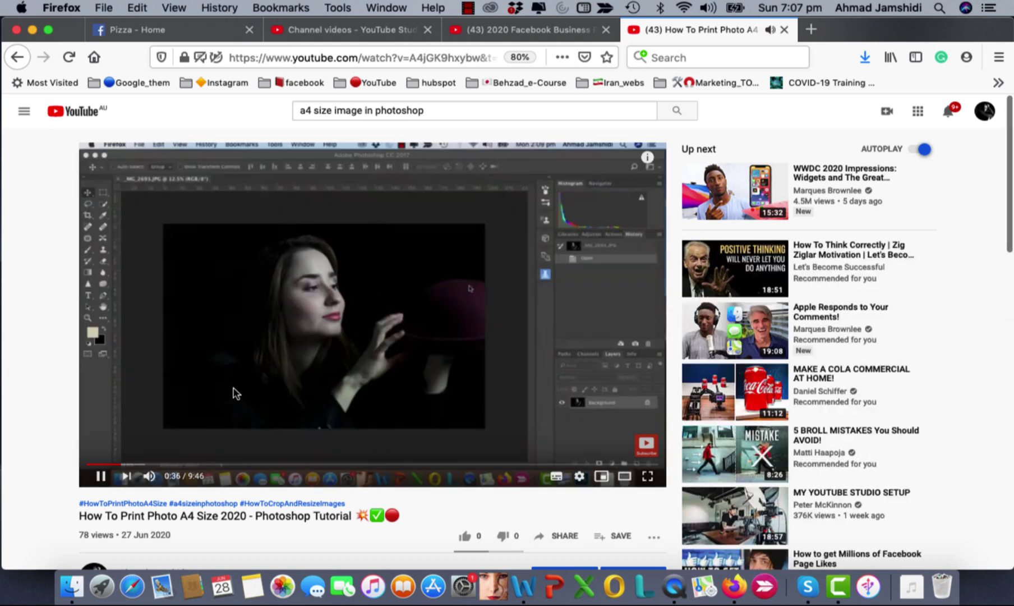
scroll(236, 393, down, 2)
scroll(235, 394, down, 2)
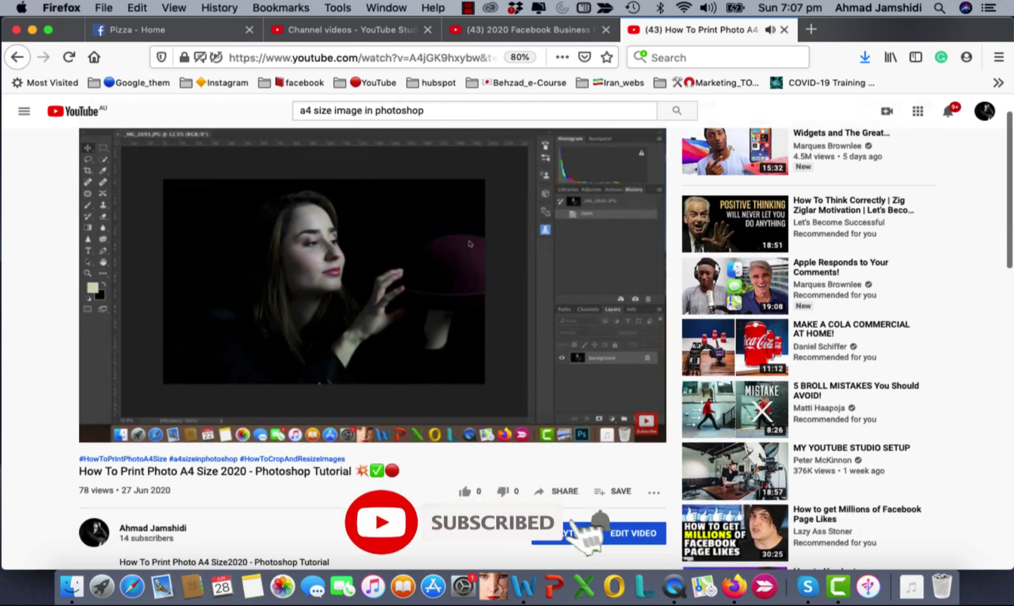
scroll(235, 393, down, 2)
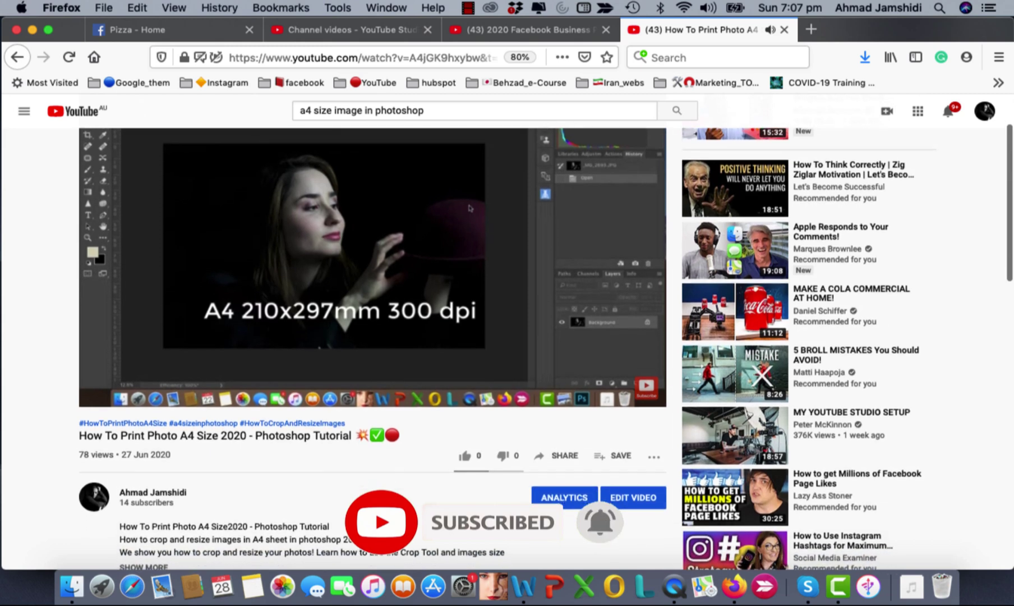
scroll(235, 393, down, 2)
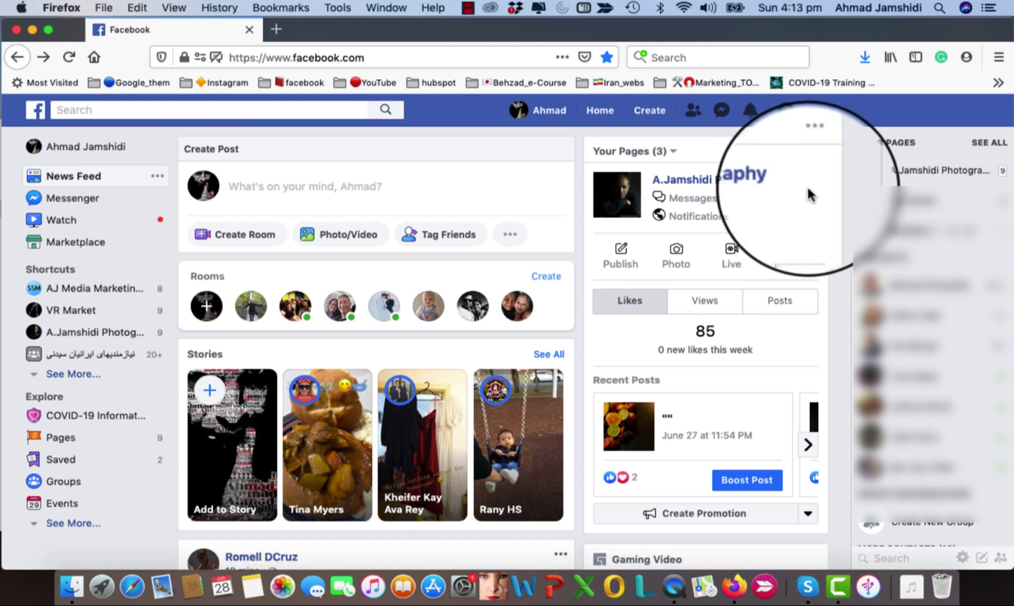
Step: Start creating a new Facebook page in the Business or Brand category
click(645, 112)
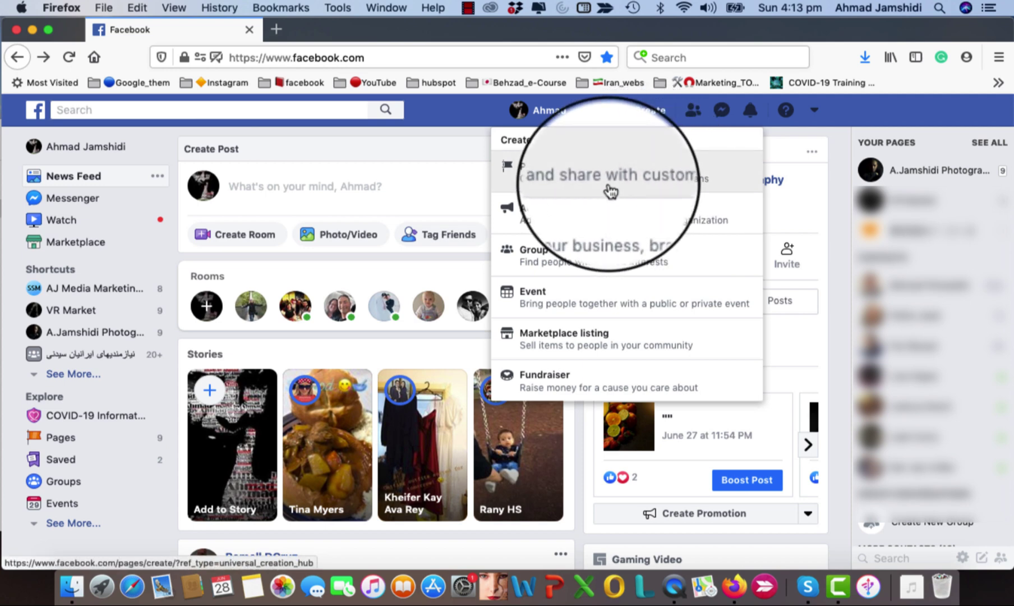
click(611, 192)
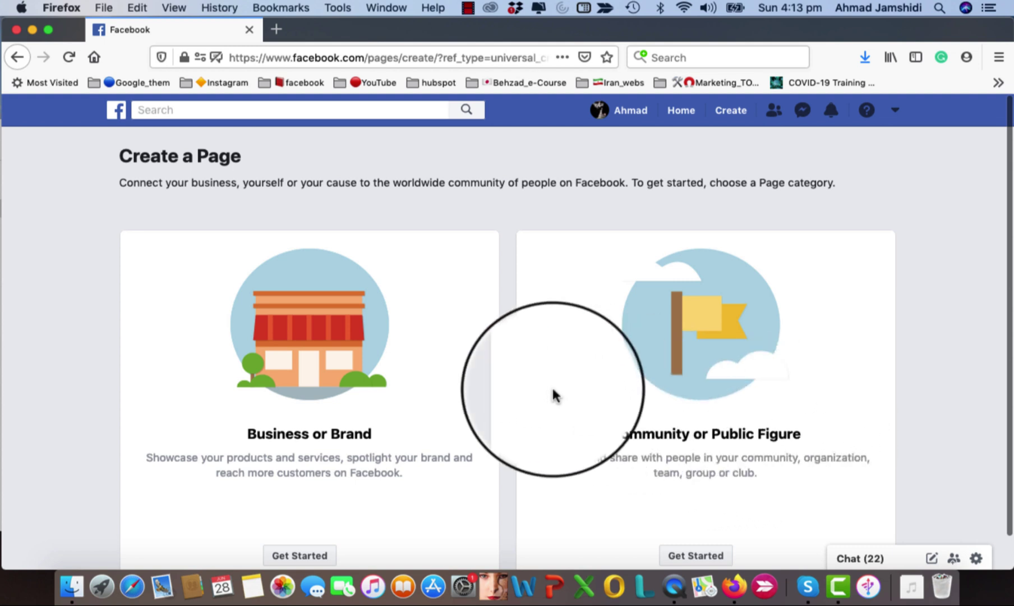
scroll(343, 387, down, 2)
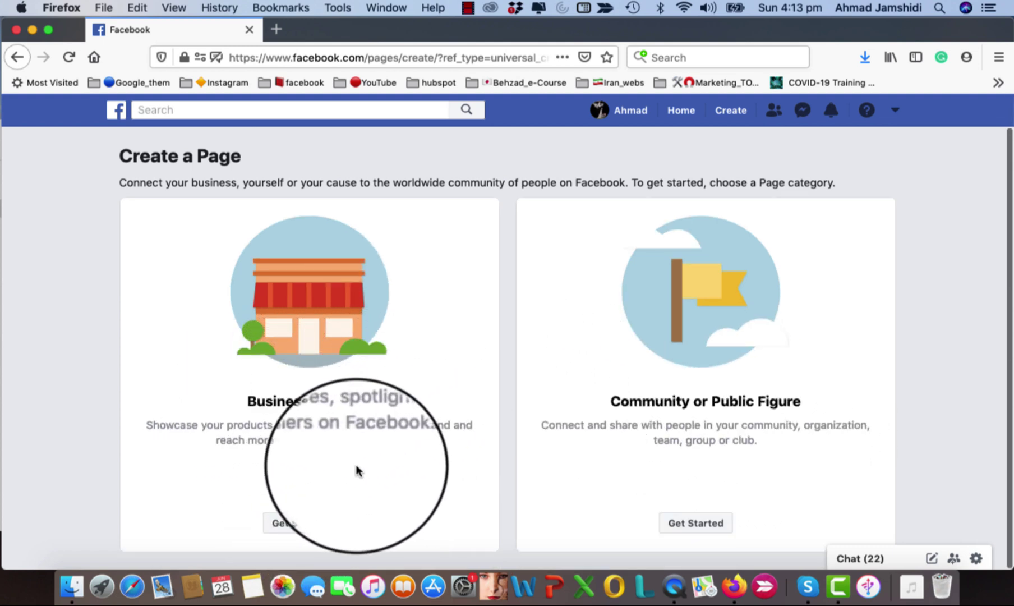
click(302, 532)
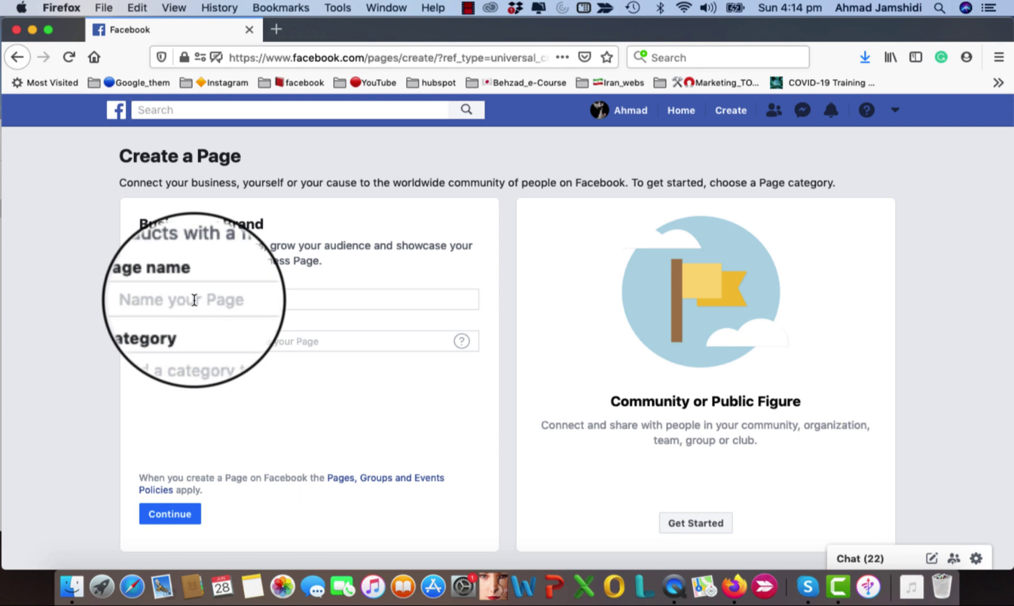
Step: Name the page "Pizza" and set its category to Restaurant
click(210, 329)
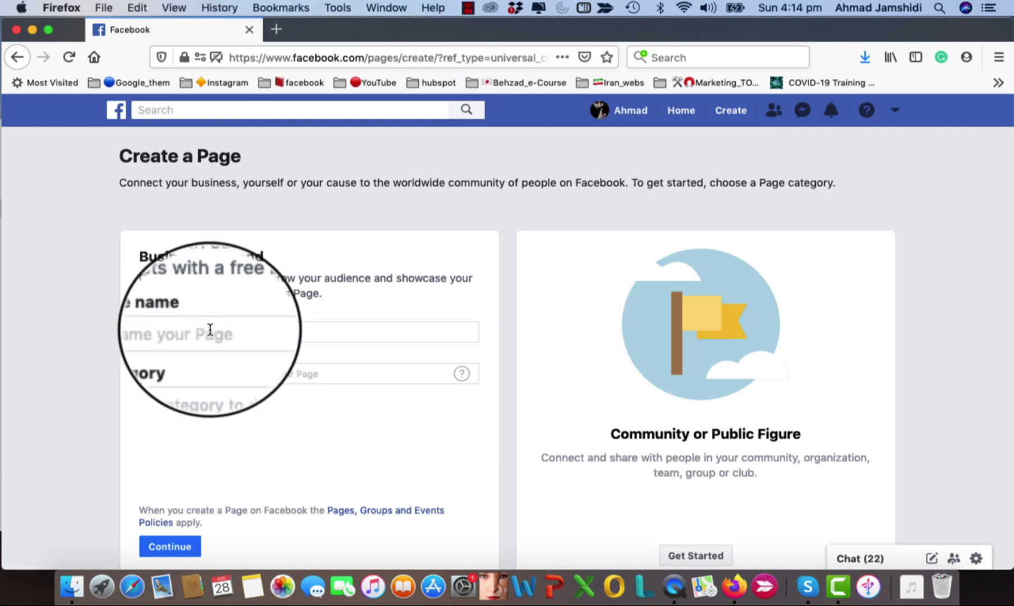
click(210, 329)
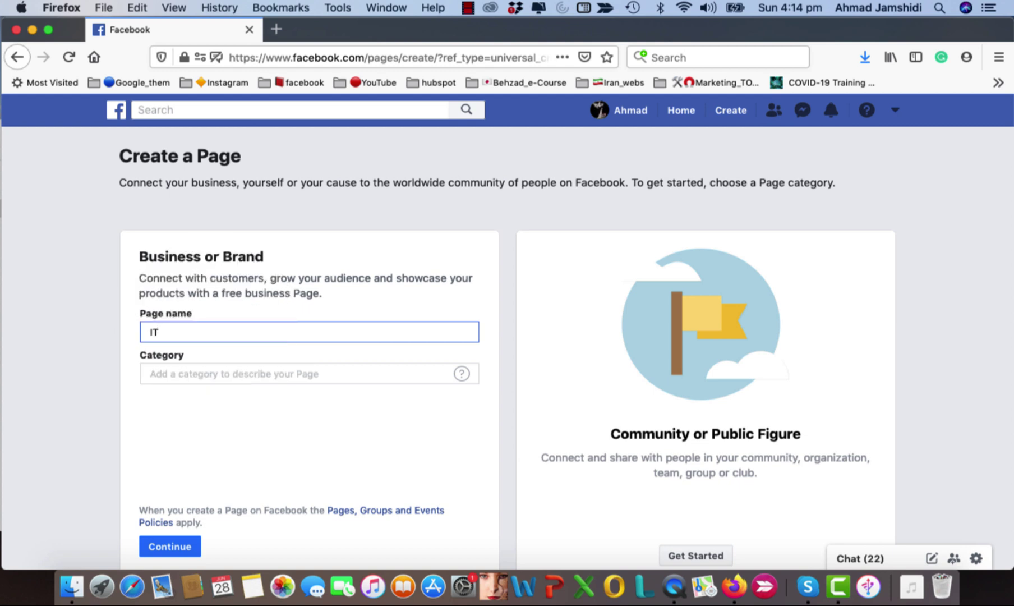
text(izza)
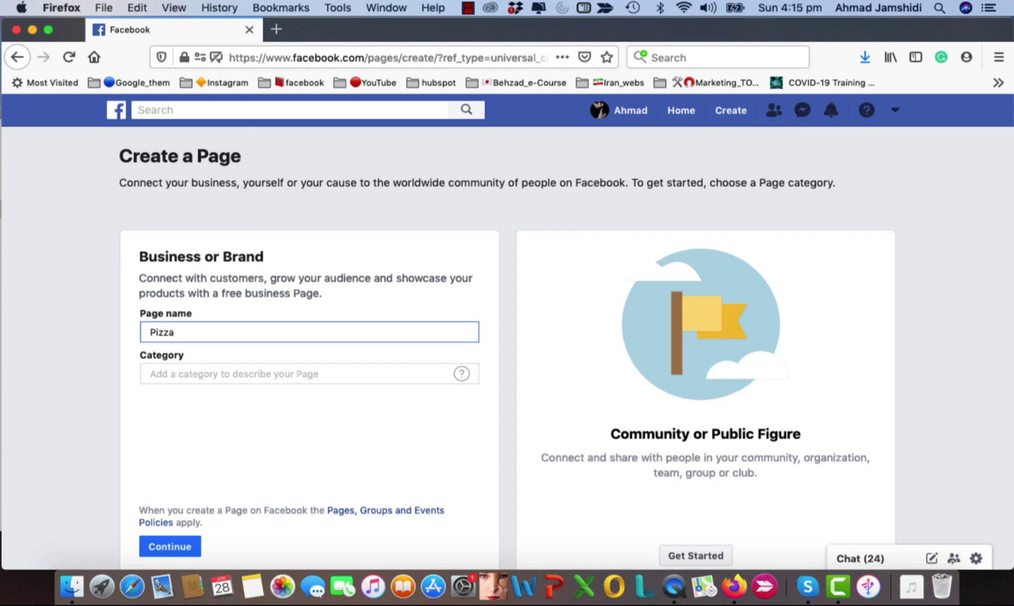
click(166, 374)
click(461, 374)
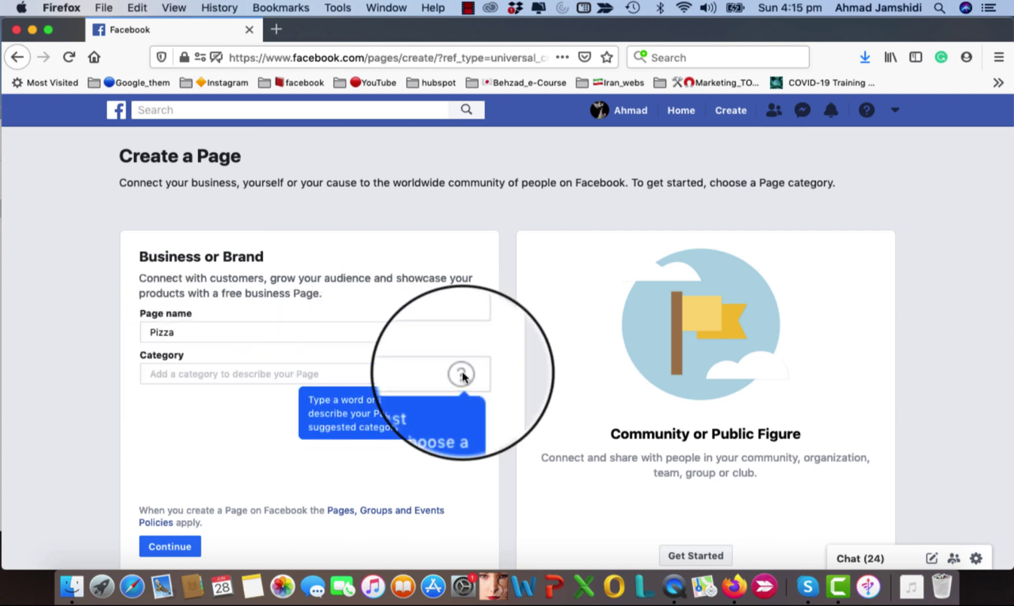
click(332, 376)
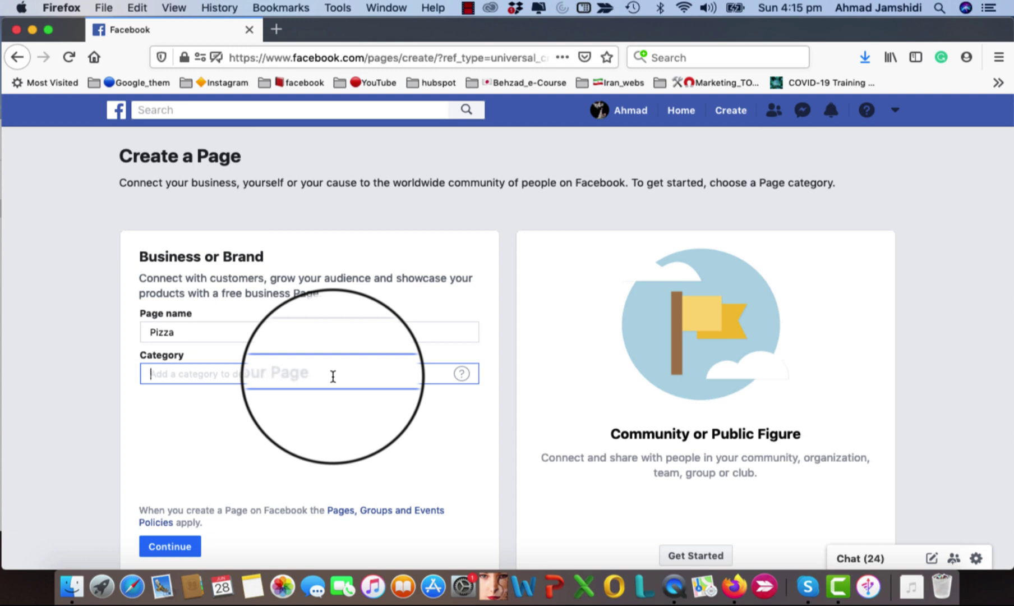
text(re)
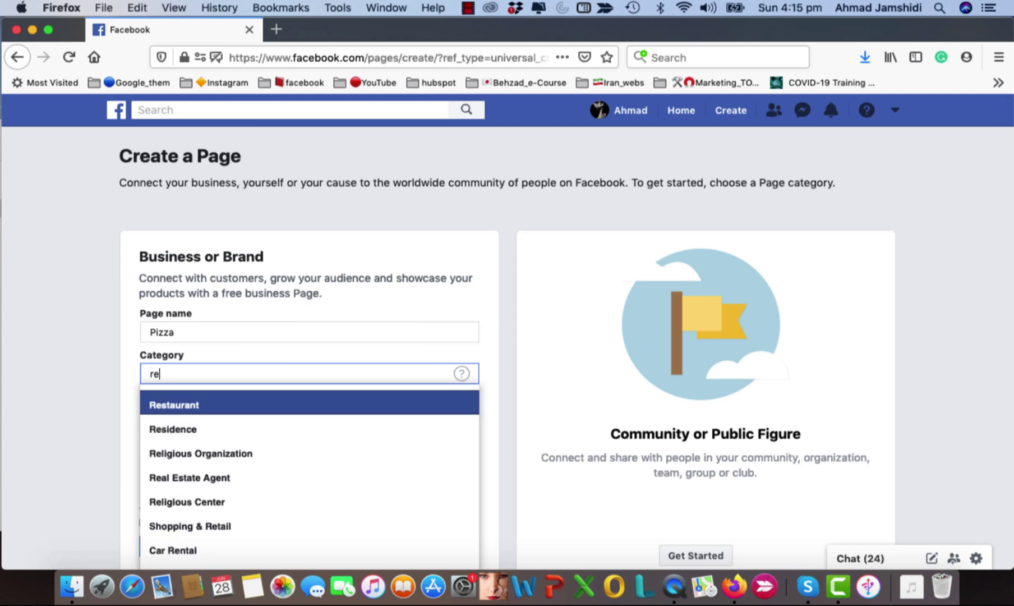
click(288, 405)
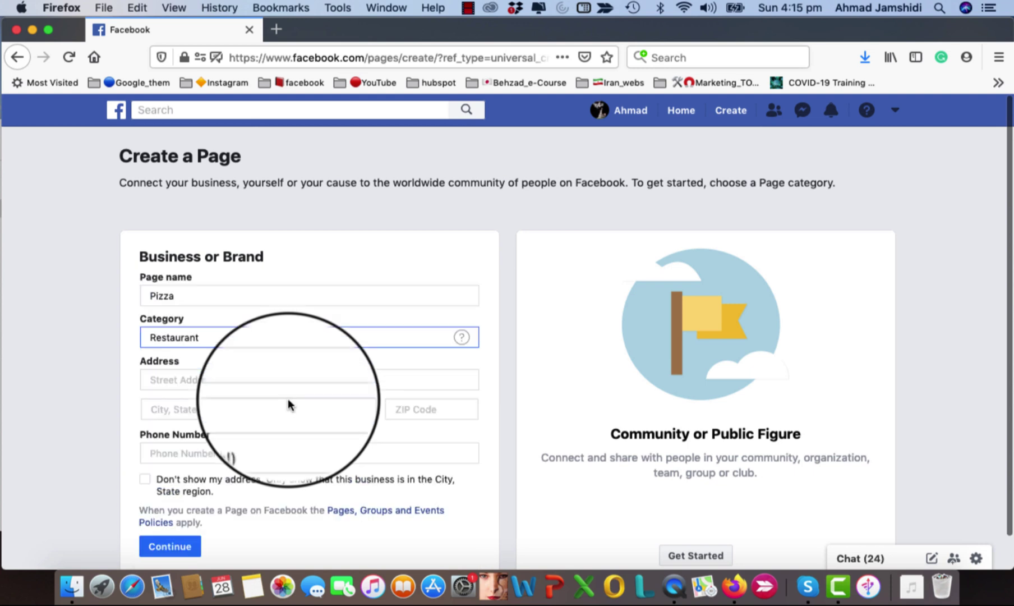
Step: Fill in the business's street address, city and ZIP code
click(174, 380)
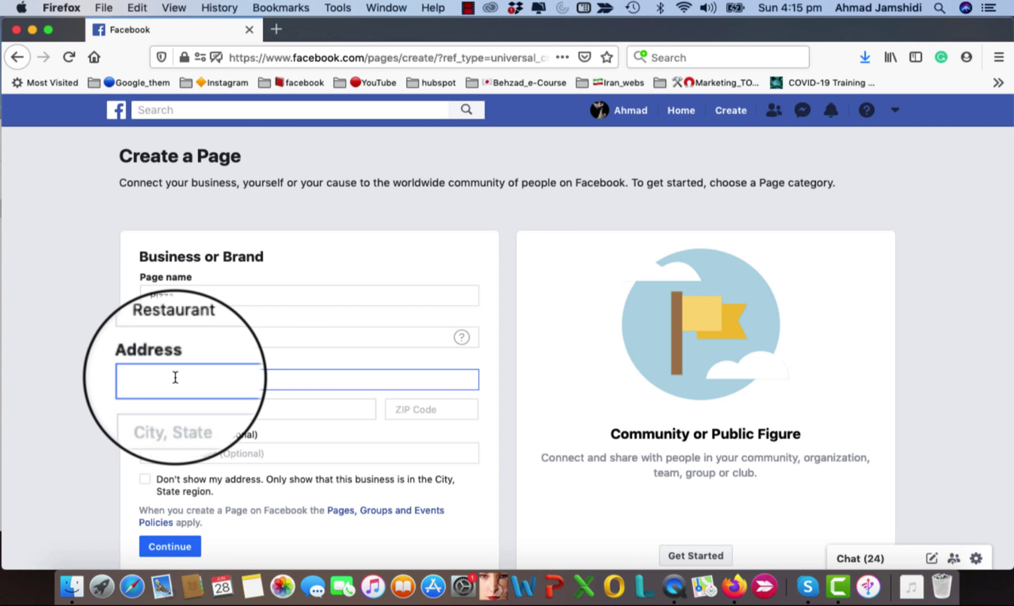
text(sydney)
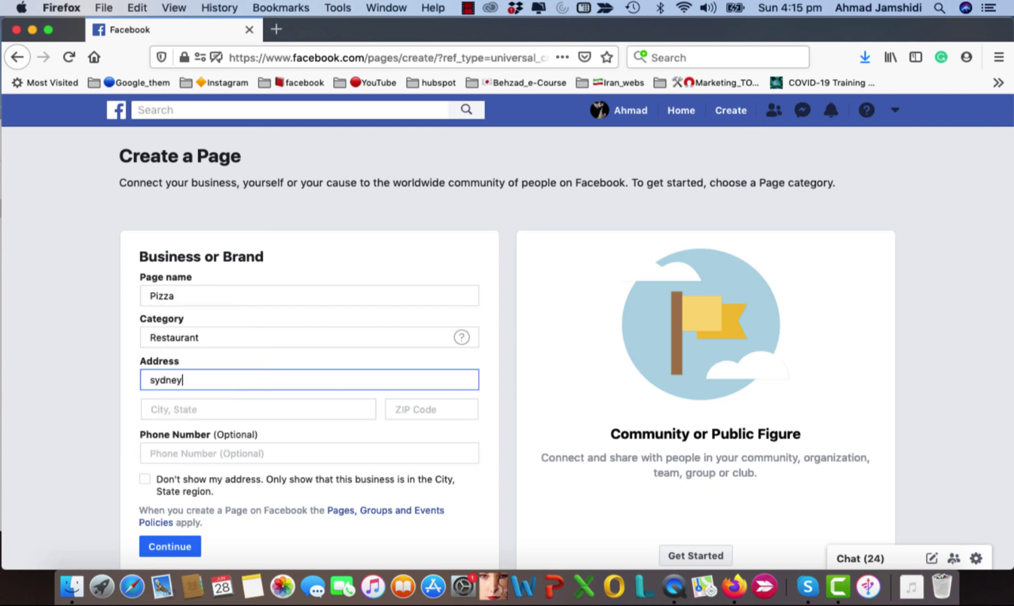
click(185, 410)
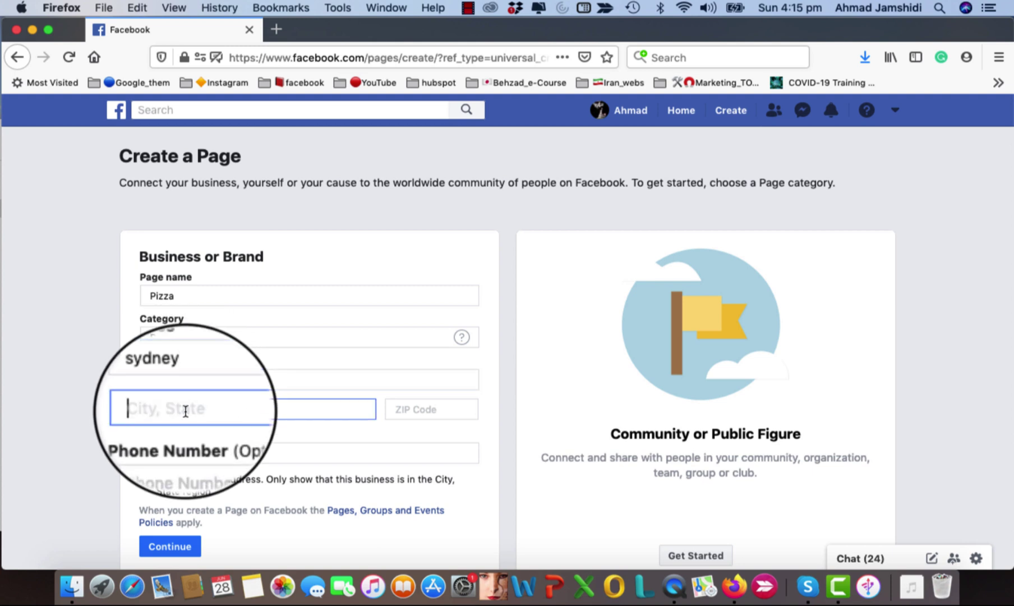
text(sydney)
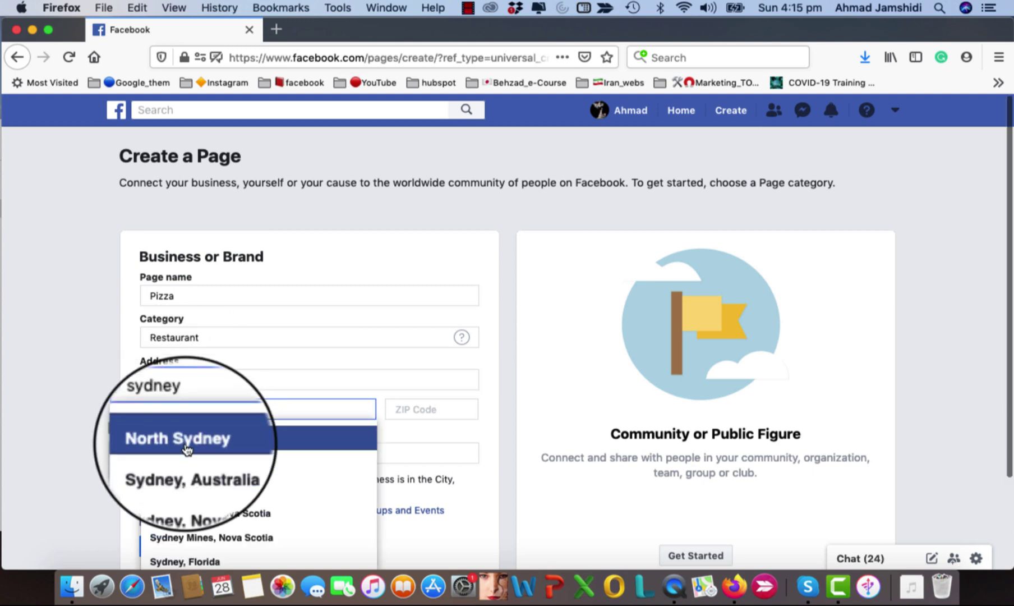
click(189, 463)
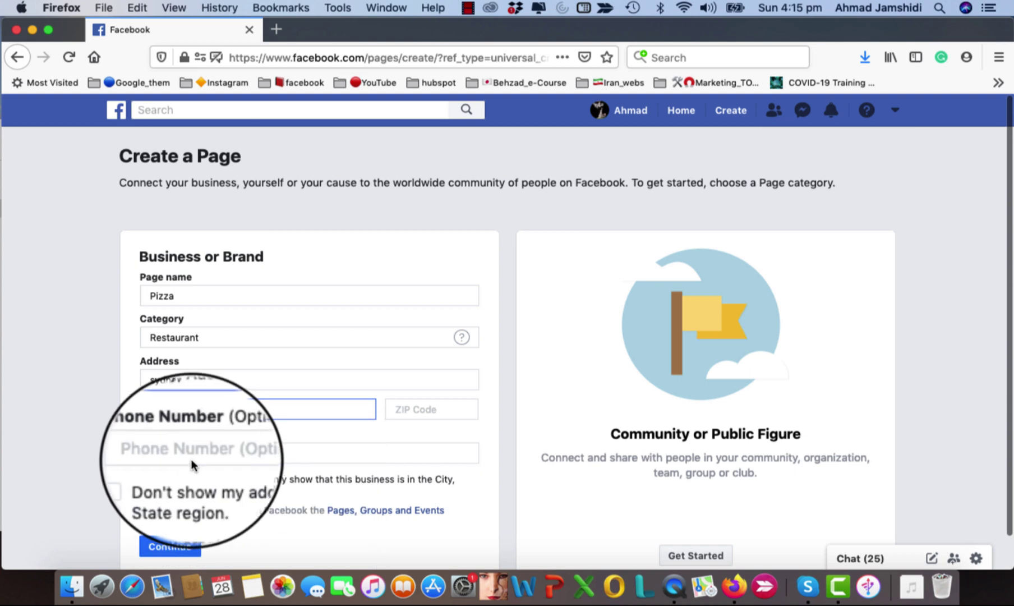
click(411, 411)
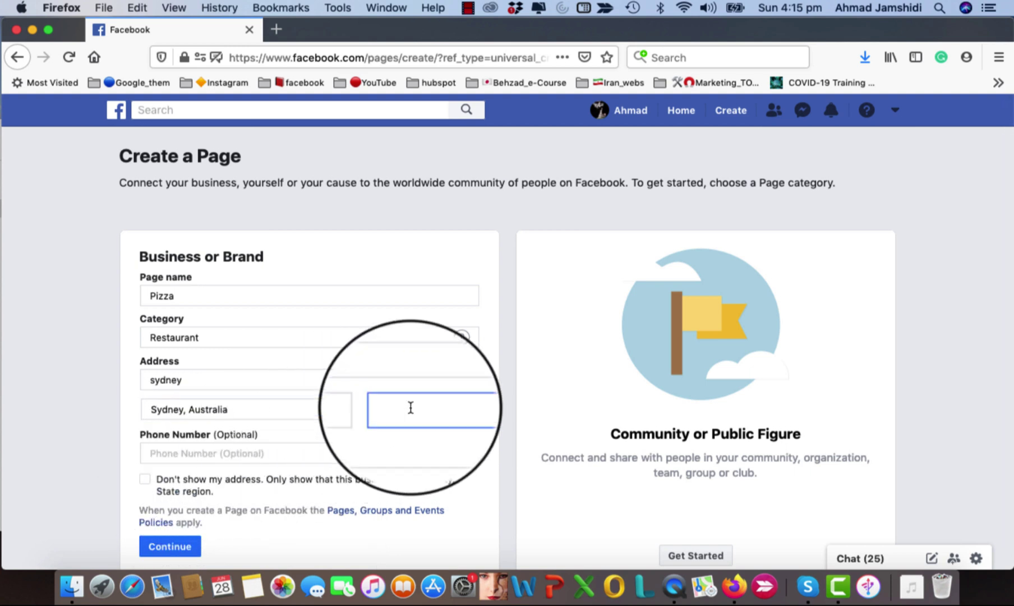
text(20)
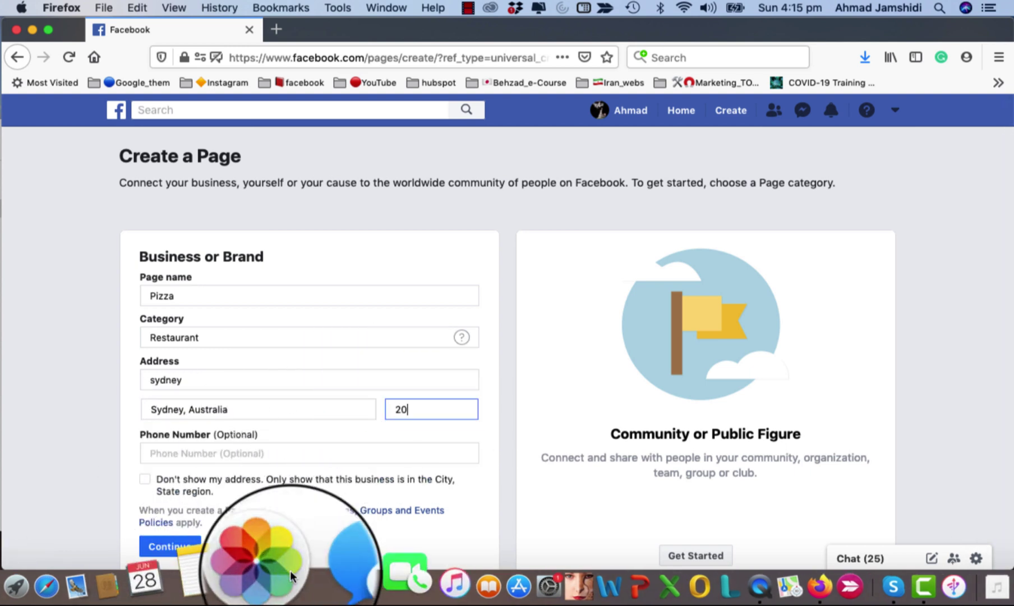
text(99)
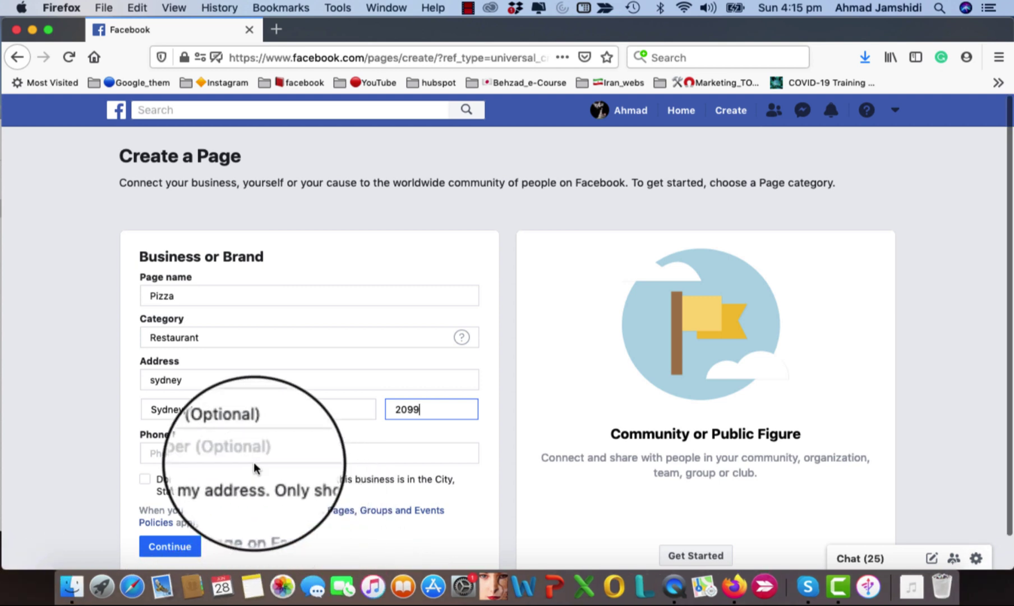
Step: Enter the business's phone number and submit the page details with the option to hide the address switched off
click(239, 449)
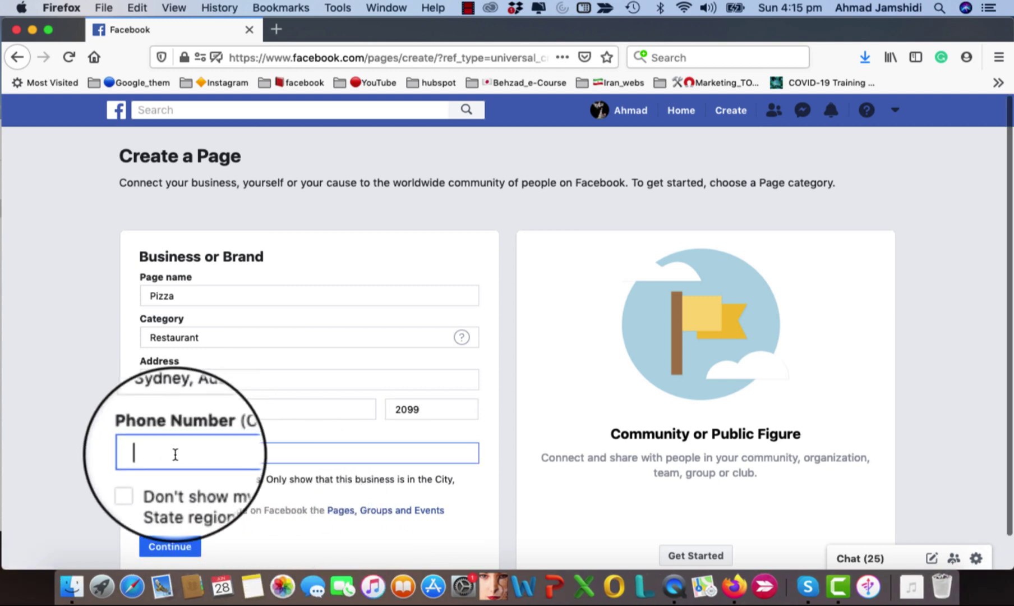
text(00000)
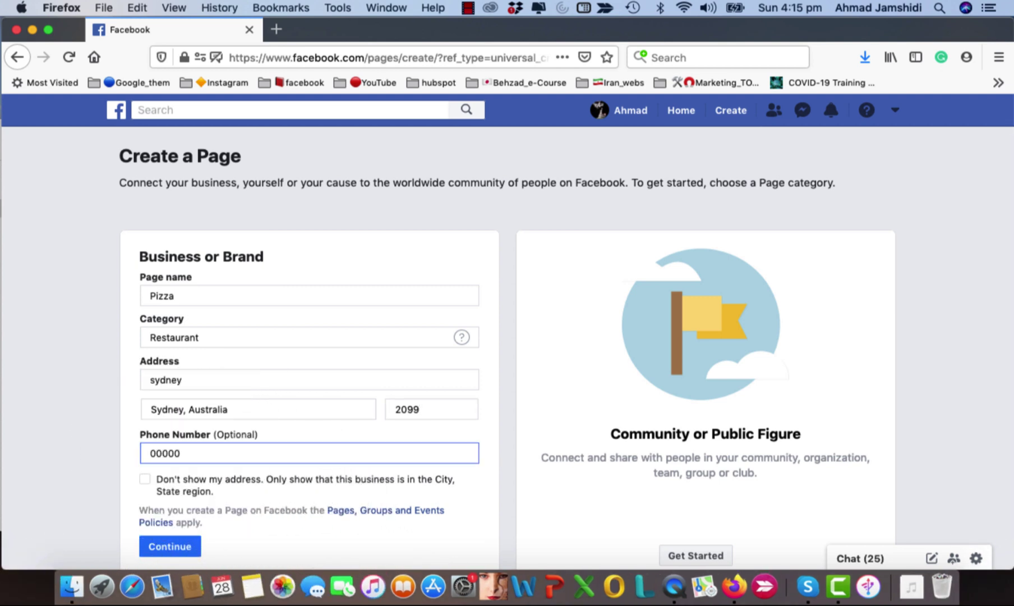
scroll(194, 458, down, 2)
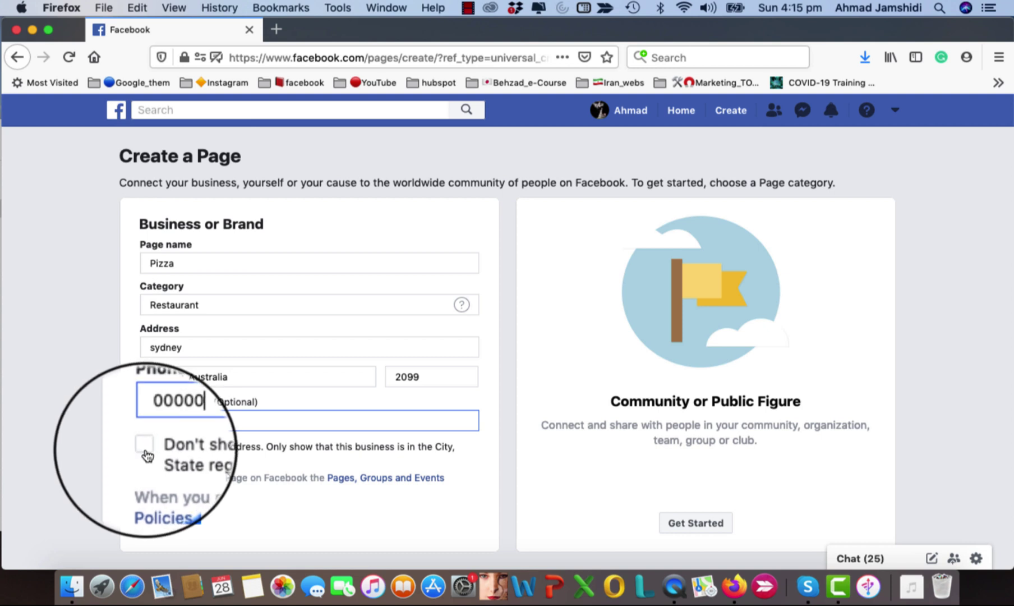
click(146, 452)
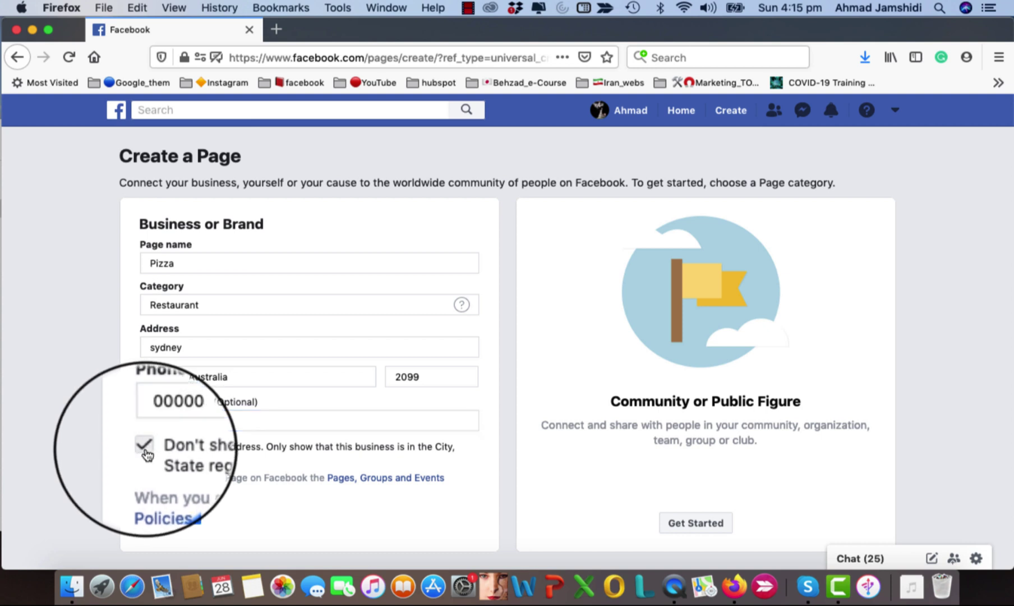
click(146, 449)
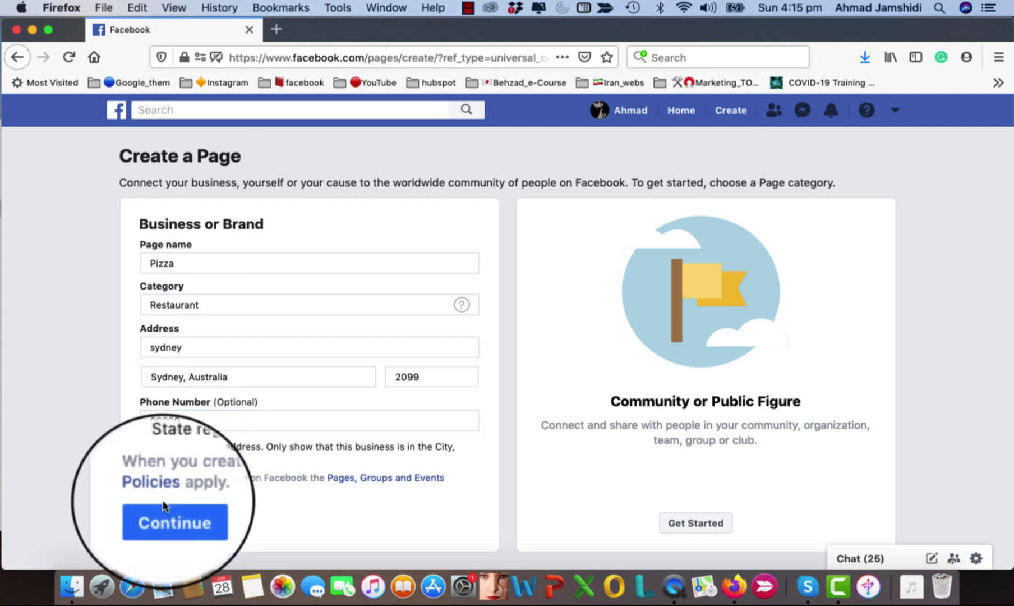
click(171, 517)
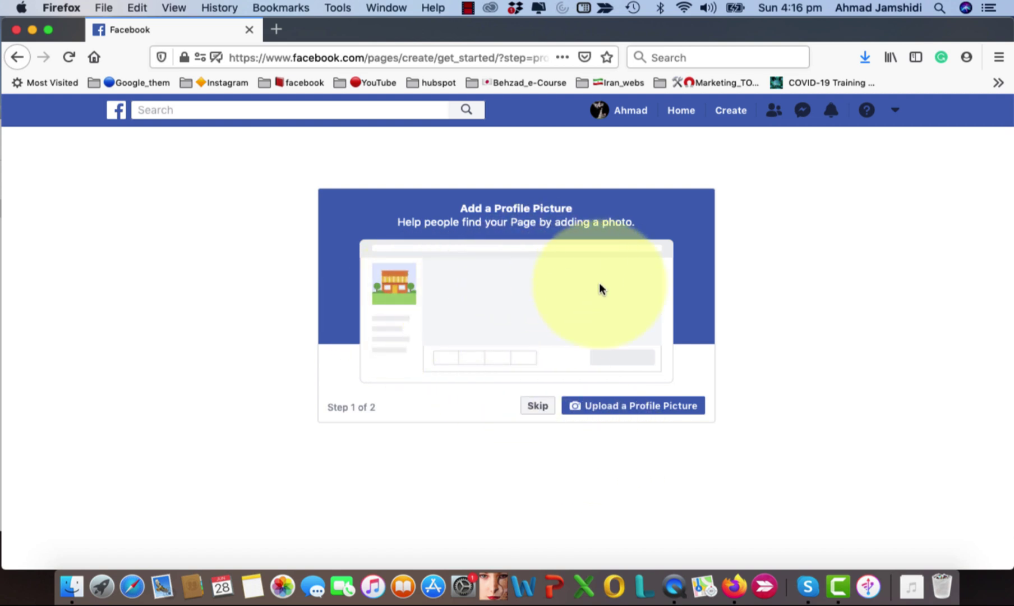
Step: Skip adding a profile picture and a cover photo to finish setting up the page
click(536, 406)
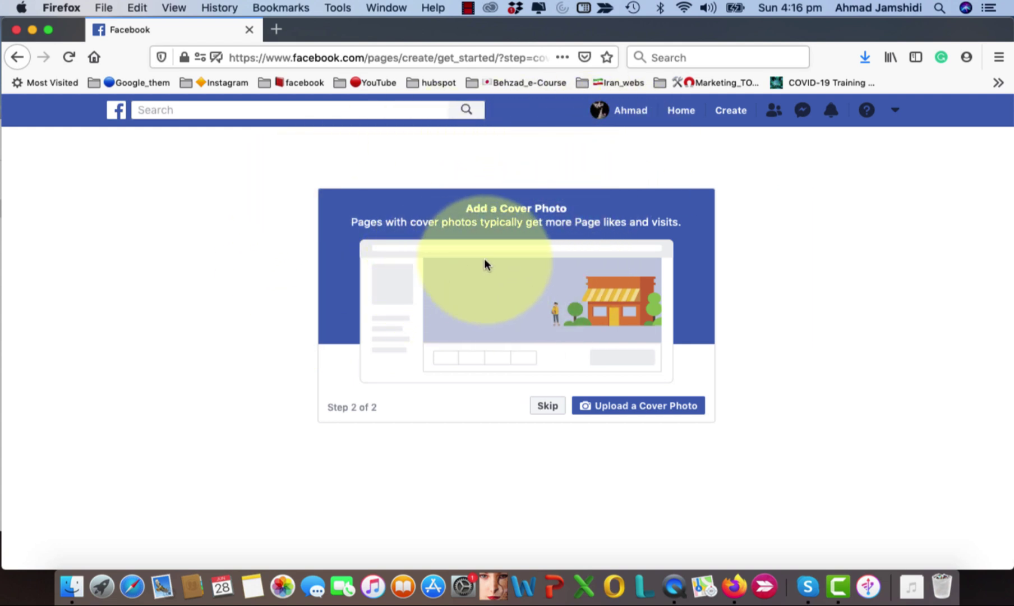
click(543, 412)
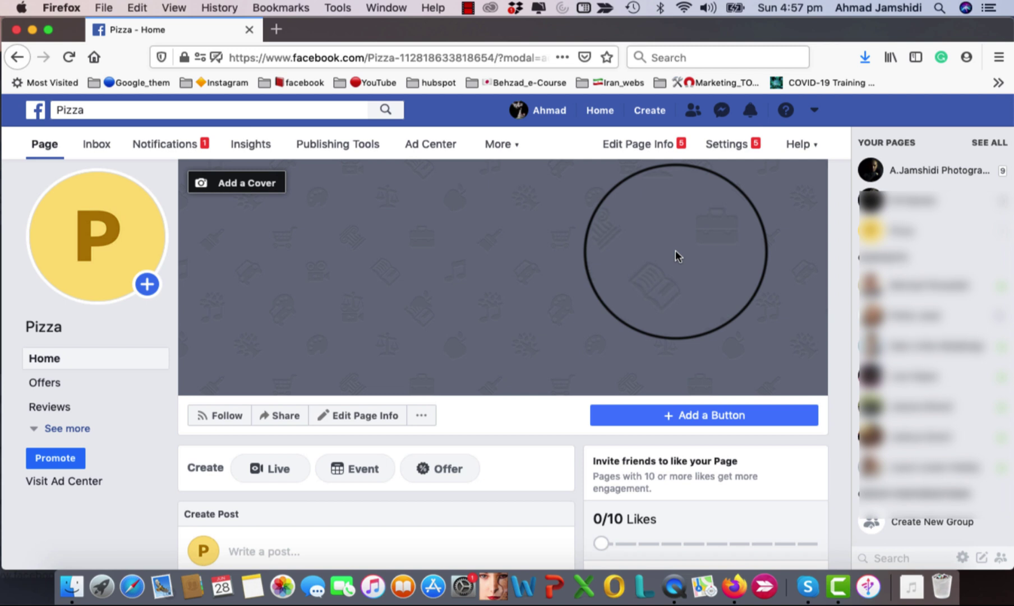
Step: Open the list of items that can be created on Facebook
click(656, 114)
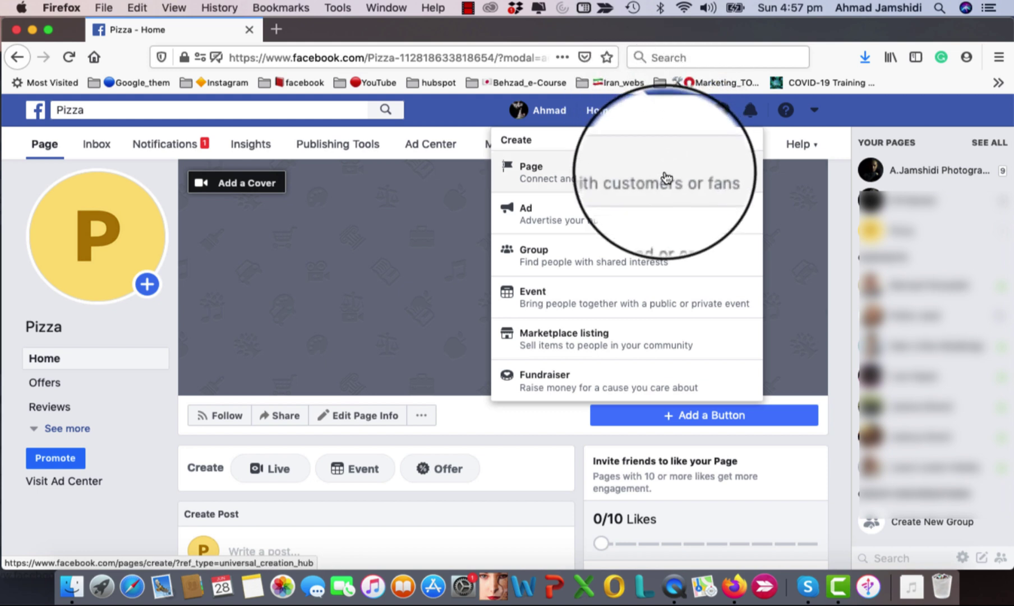